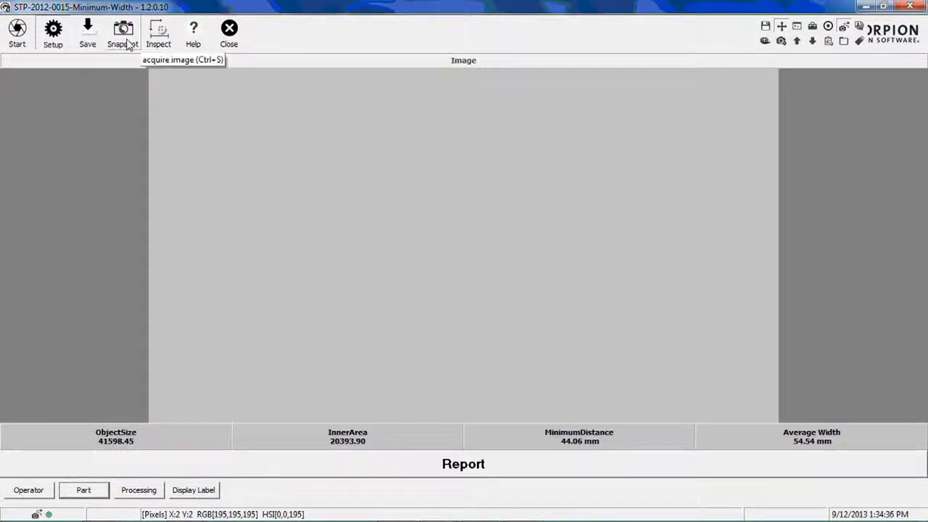
Take a Snapshot of the round cable section with the six-lobed hole.
click(127, 45)
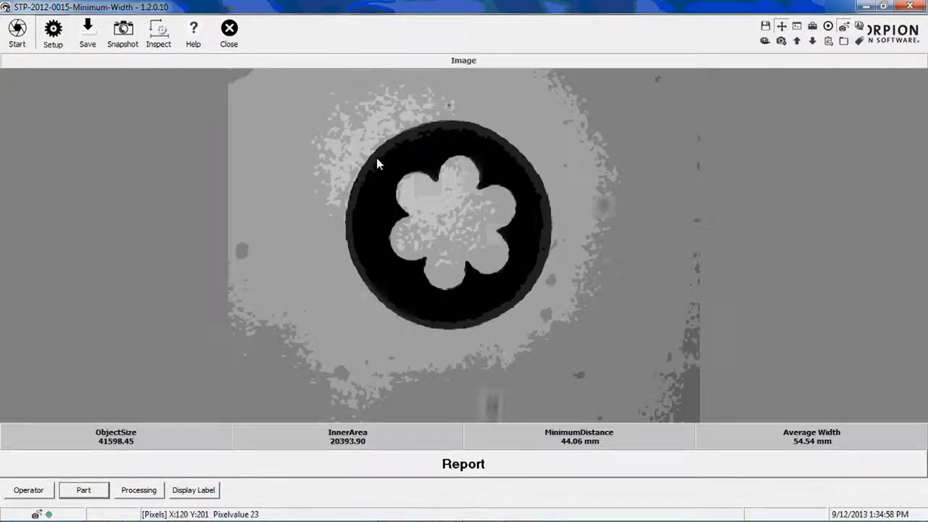
Inspect the six-lobed section to label wall widths d1–d6 with minimum 44.06 mm.
click(165, 43)
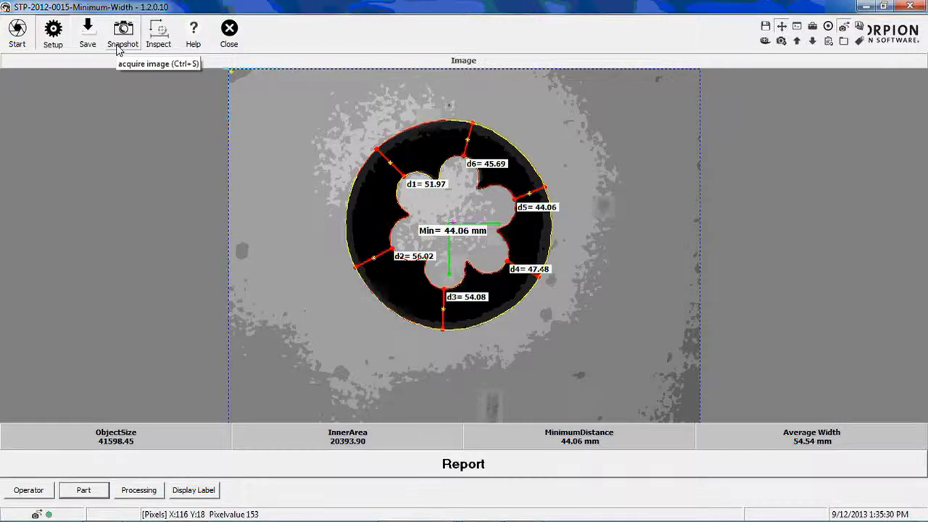
Snapshot and inspect three triangular ring samples in turn.
click(120, 44)
click(157, 45)
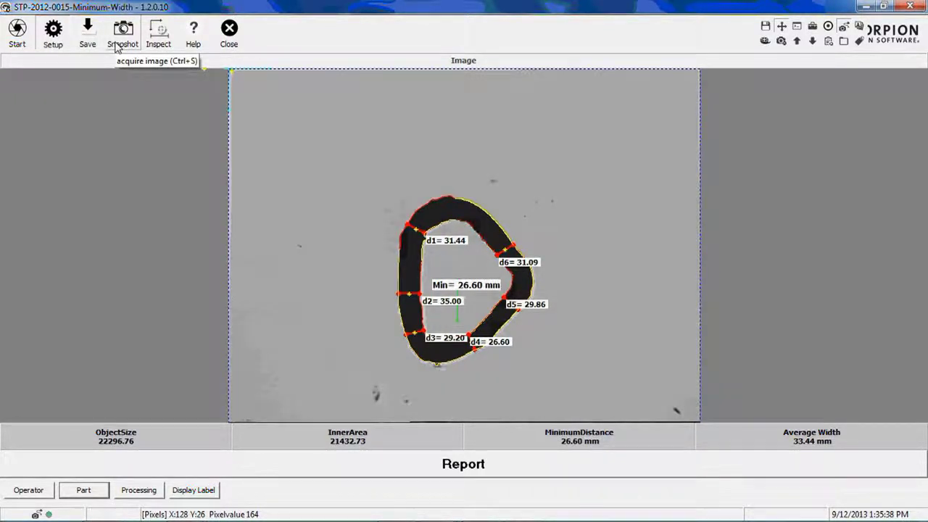
click(120, 42)
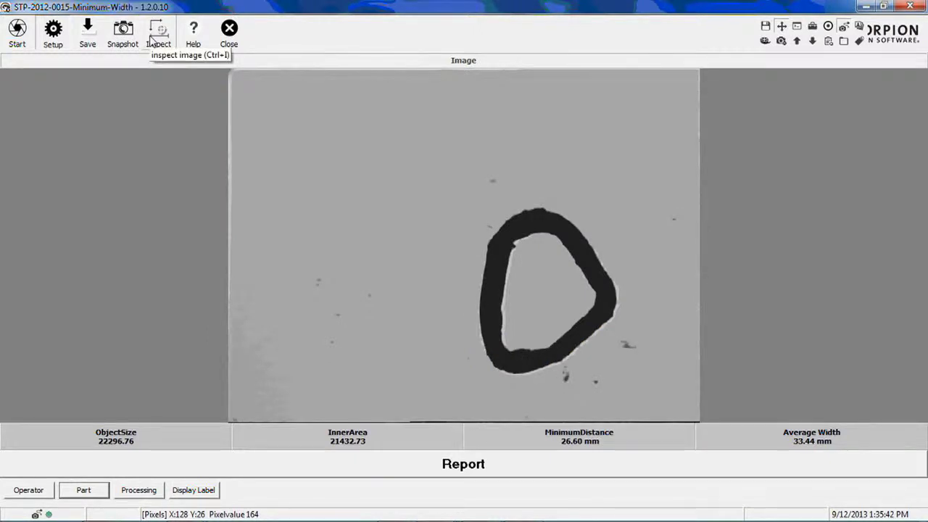
click(152, 40)
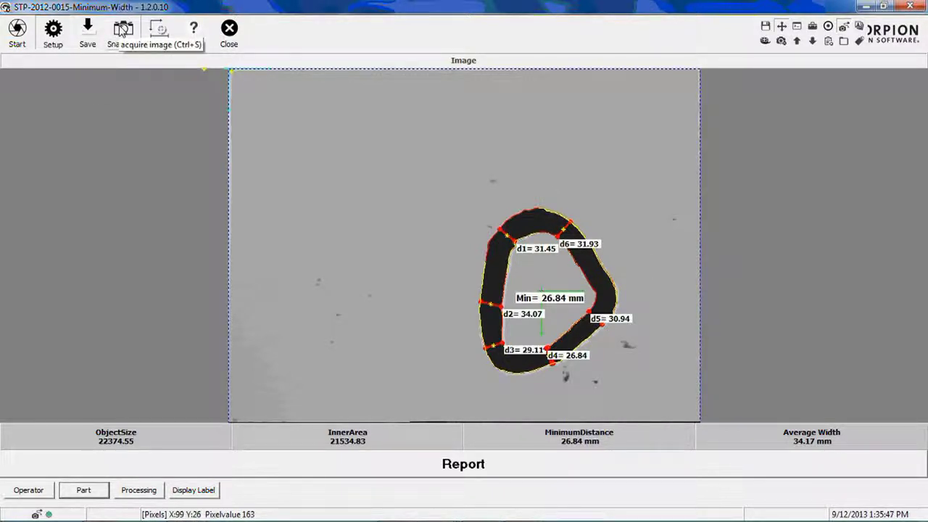
click(122, 33)
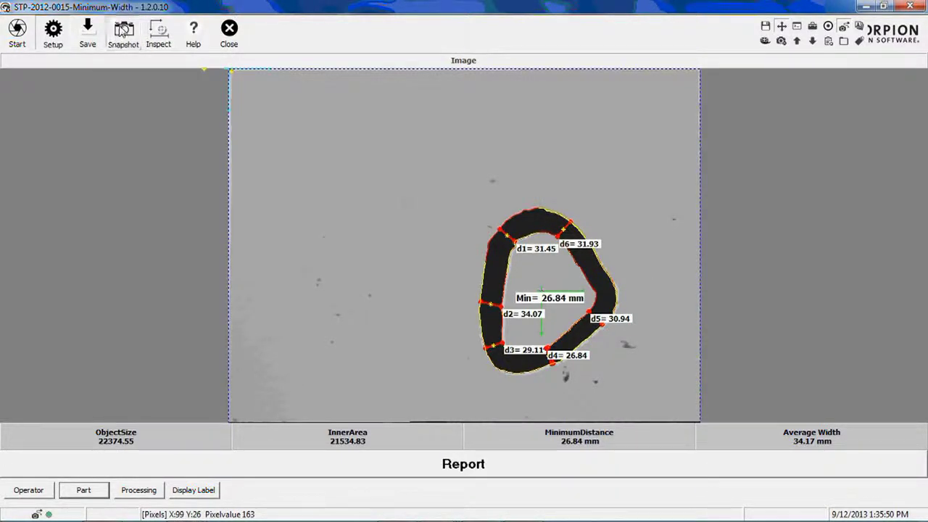
click(157, 38)
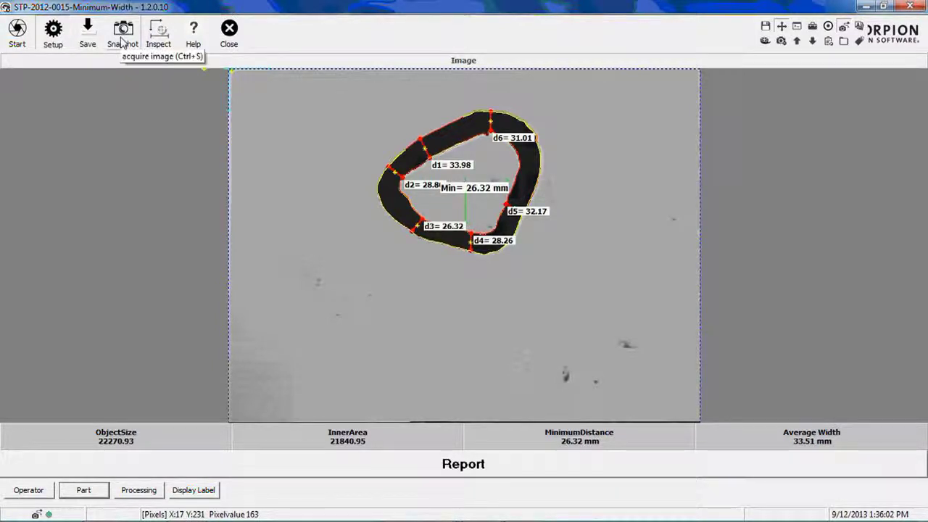
Re-image and re-measure the six-lobed cable, returning a 44.06 mm minimum.
click(122, 44)
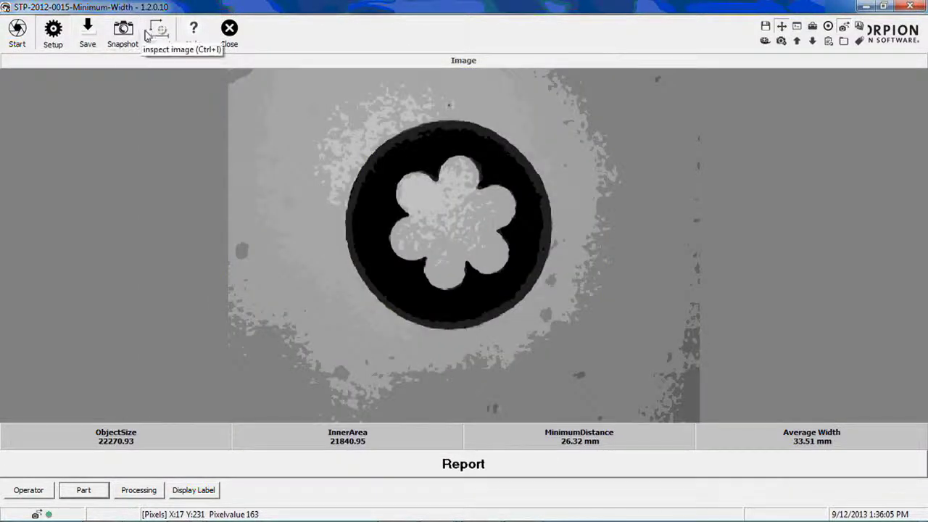
click(153, 36)
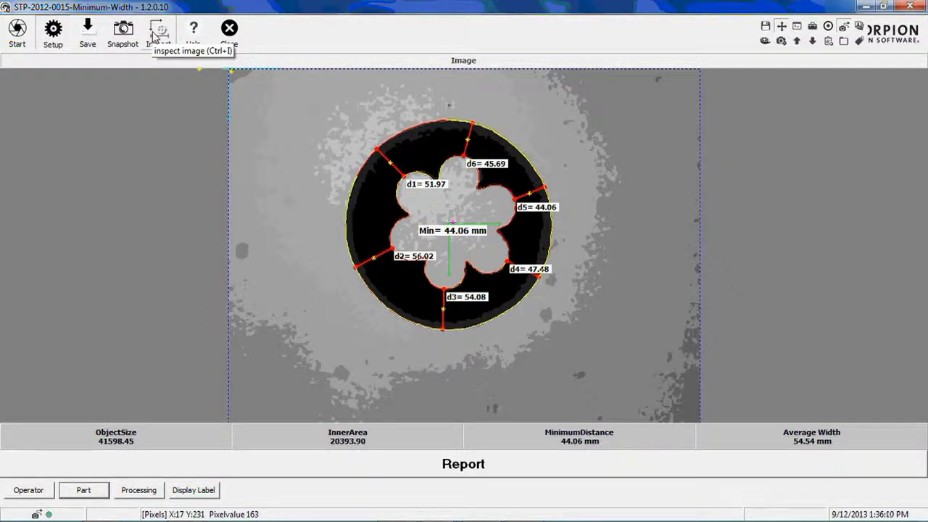
click(153, 36)
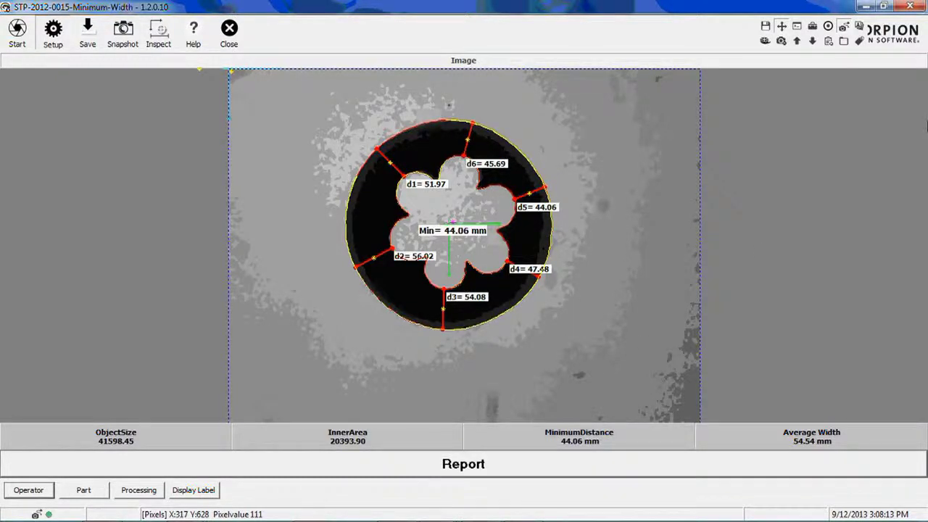
In Operator details, set customer name to 'Abc' and replace the address, operator name and ID fields.
click(24, 490)
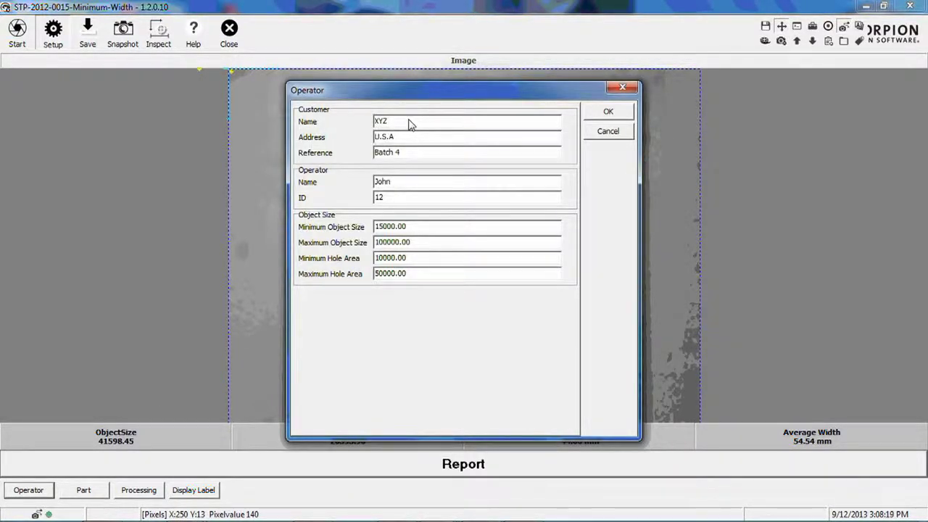
drag(410, 124, 328, 122)
text(Abc Cables)
drag(416, 141, 295, 142)
text(New Delhi)
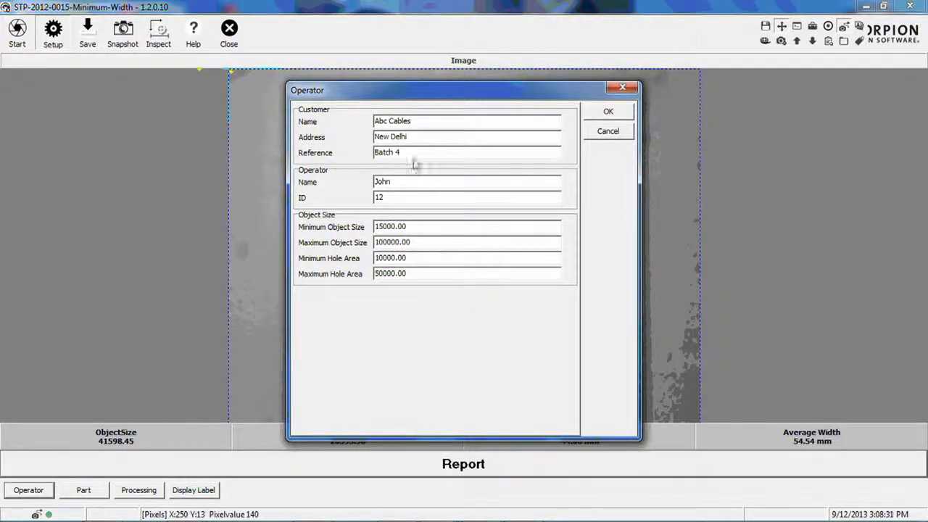
drag(431, 189, 316, 184)
text(Pawan)
drag(393, 201, 305, 200)
Save the operator details and confirm part 'Cable 6 core', number CC-1243.
click(607, 112)
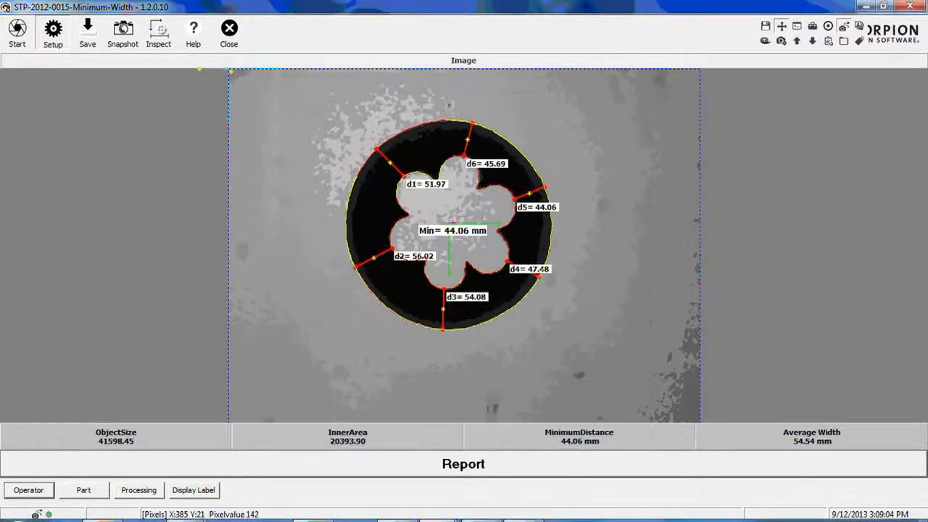
click(84, 490)
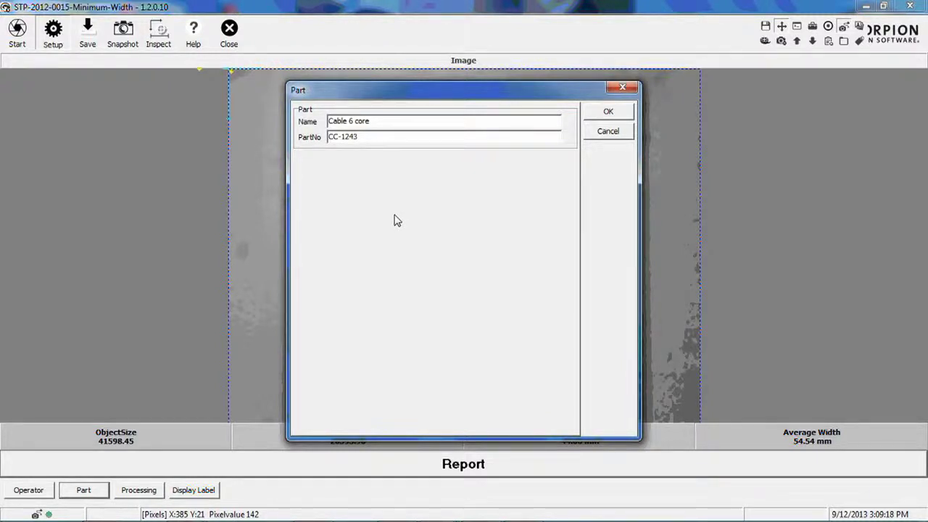
click(628, 115)
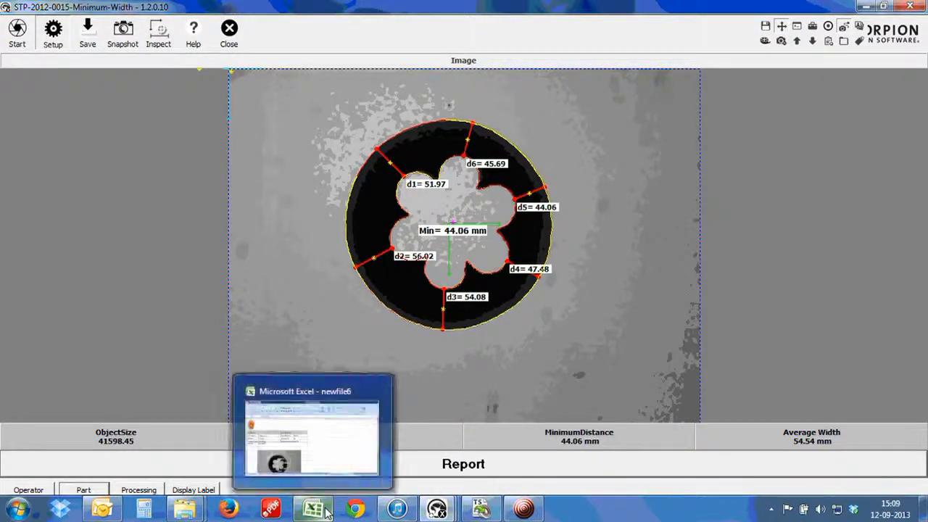
Review the newfile6 Excel inspection report and show it in print preview.
click(326, 512)
scroll(484, 319, down, 1)
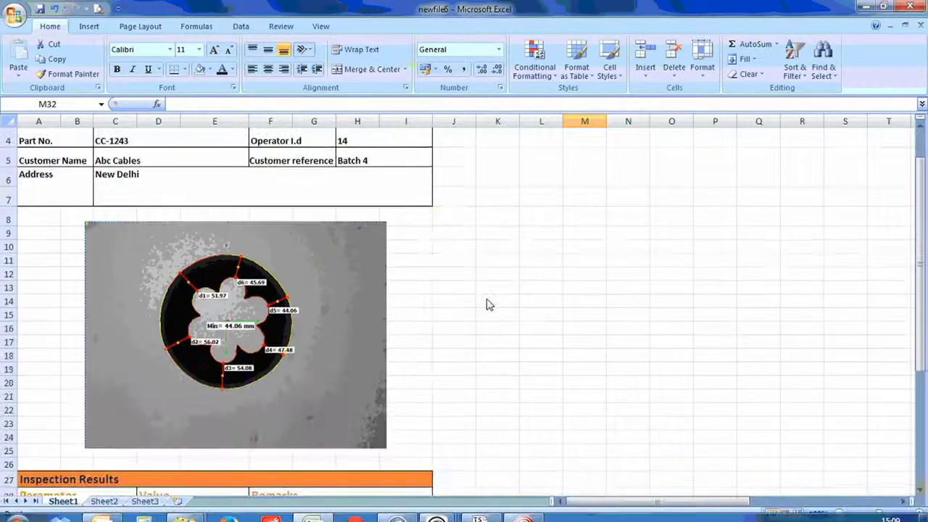
scroll(487, 304, up, 1)
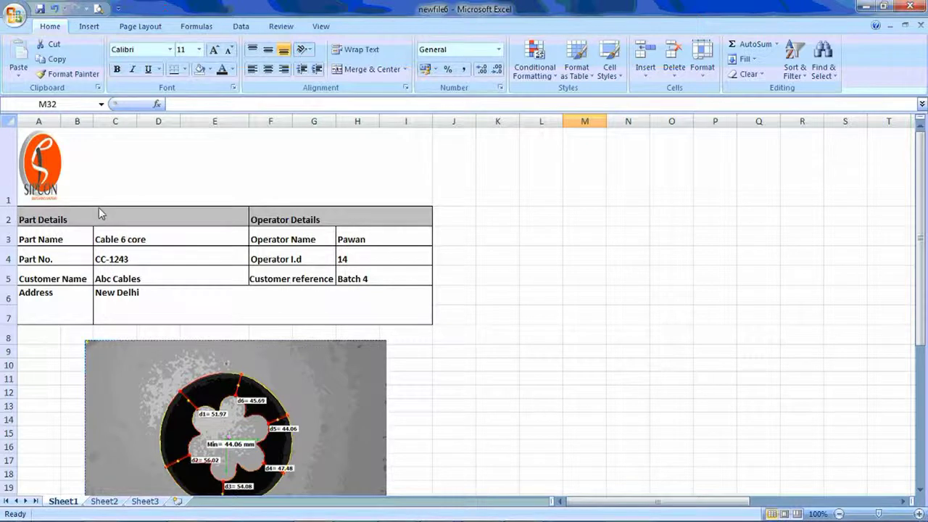
scroll(455, 315, down, 2)
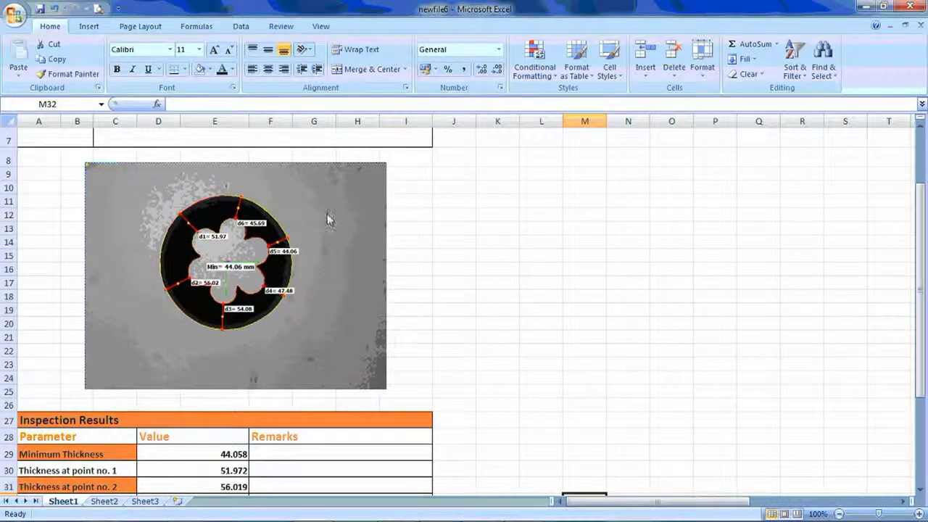
scroll(321, 304, down, 3)
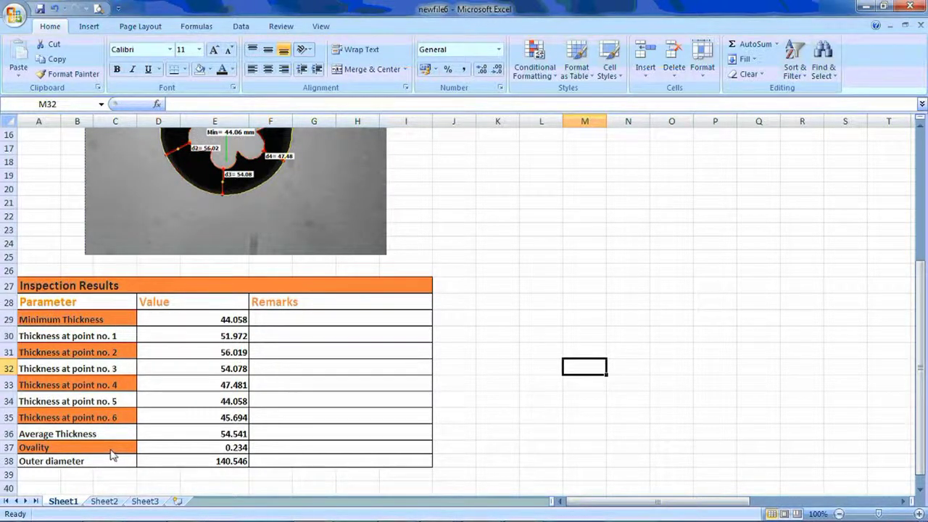
scroll(111, 455, up, 2)
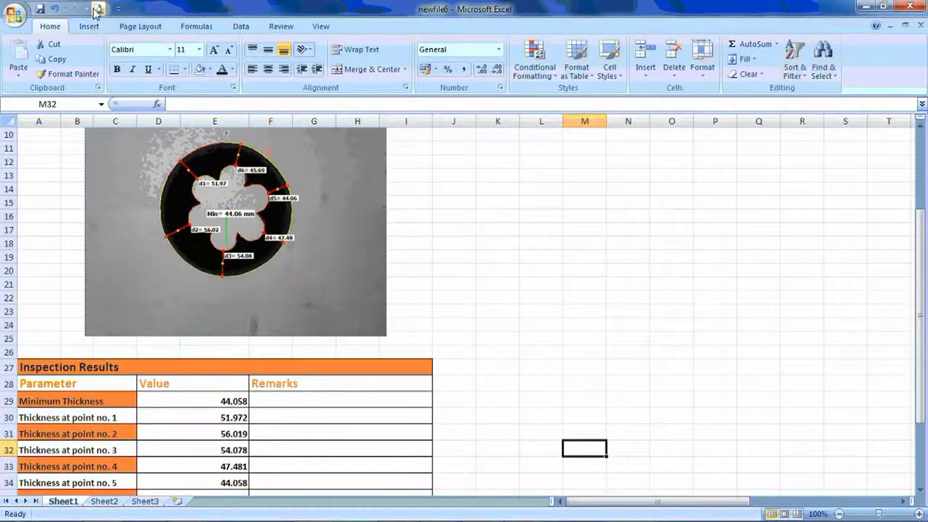
click(97, 10)
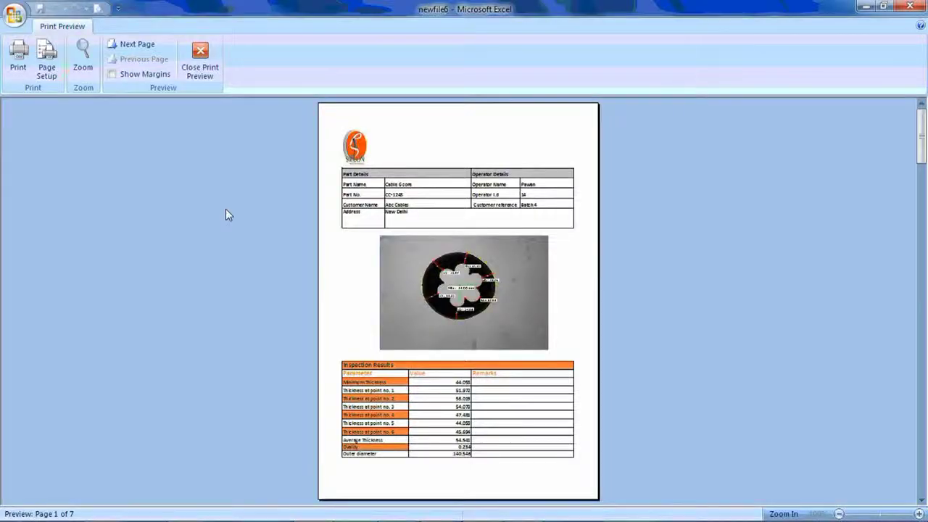
Measure the round cable's inner and outer thickness, then switch to the Round and Sector Cable inspection.
click(196, 58)
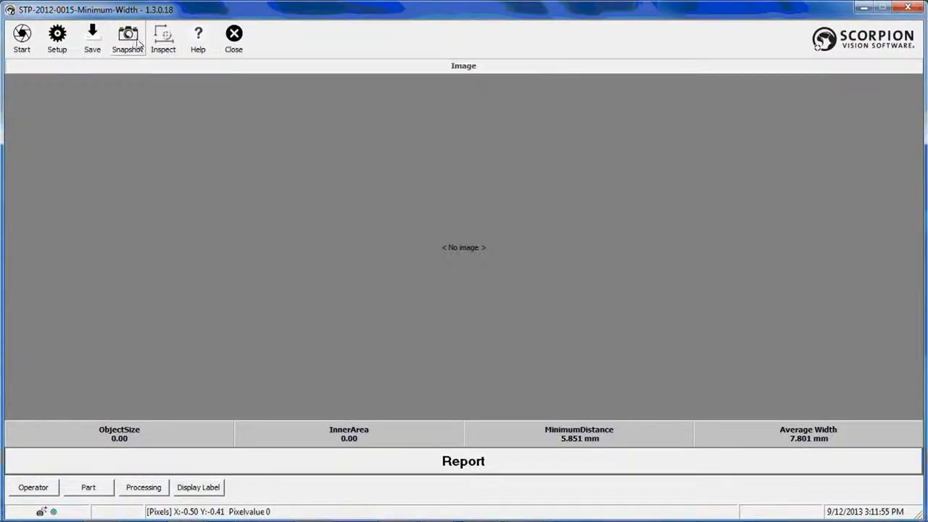
click(137, 43)
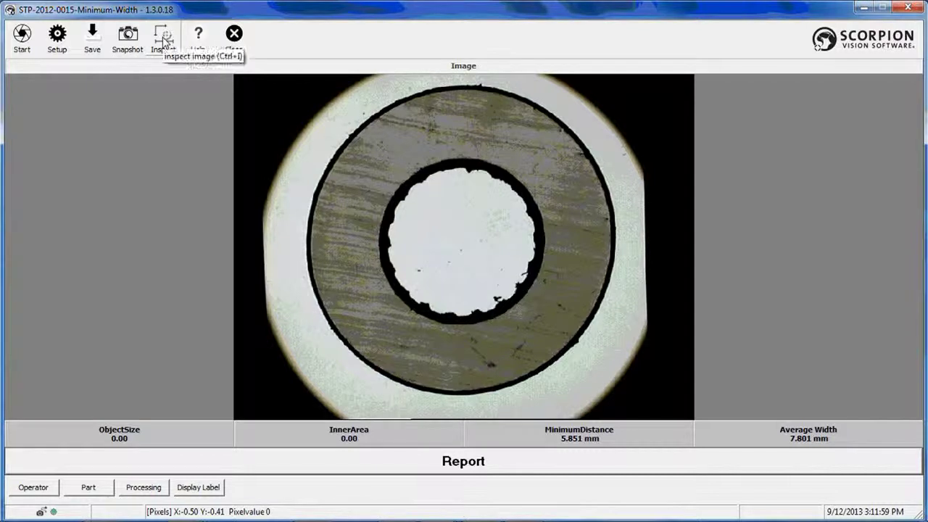
click(163, 41)
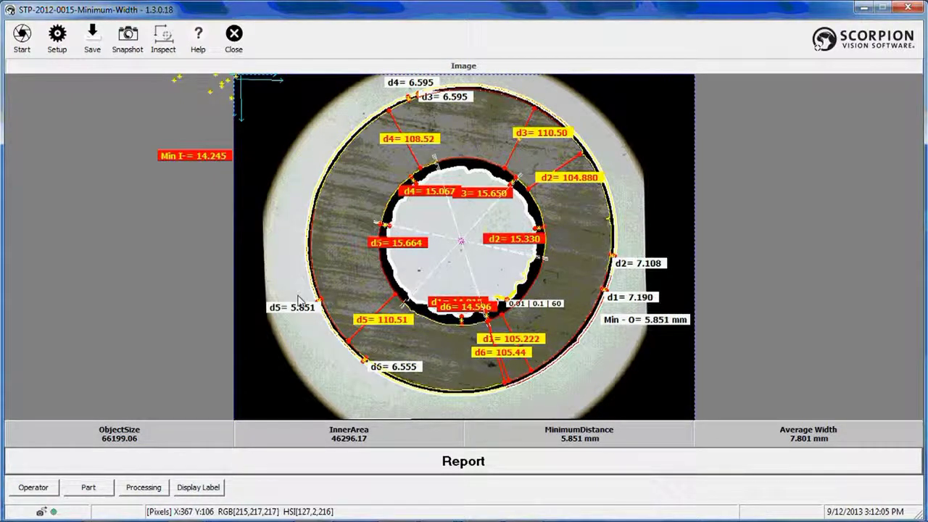
scroll(330, 323, up, 5)
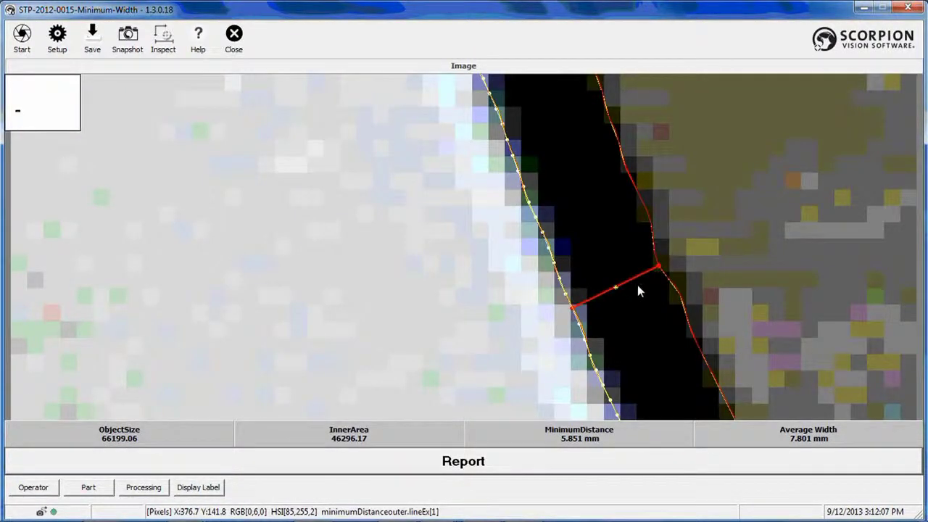
scroll(579, 269, down, 5)
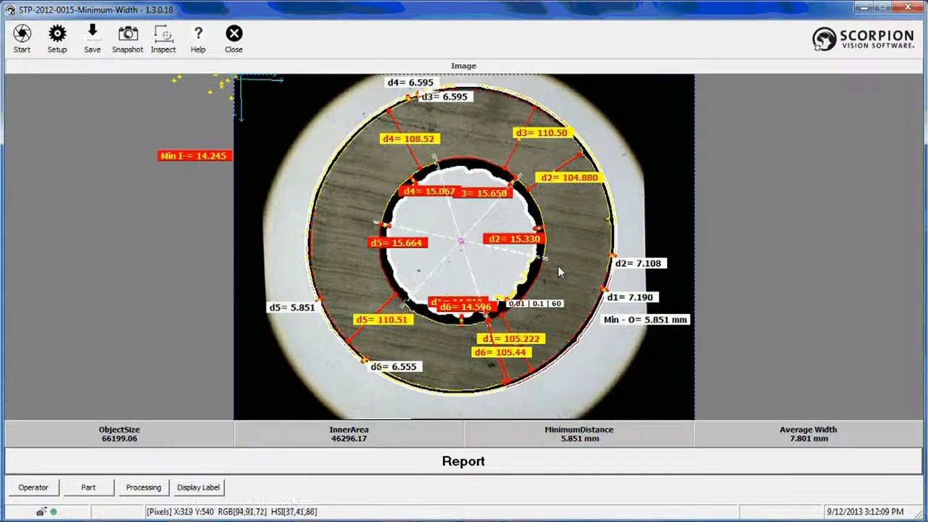
scroll(426, 181, up, 5)
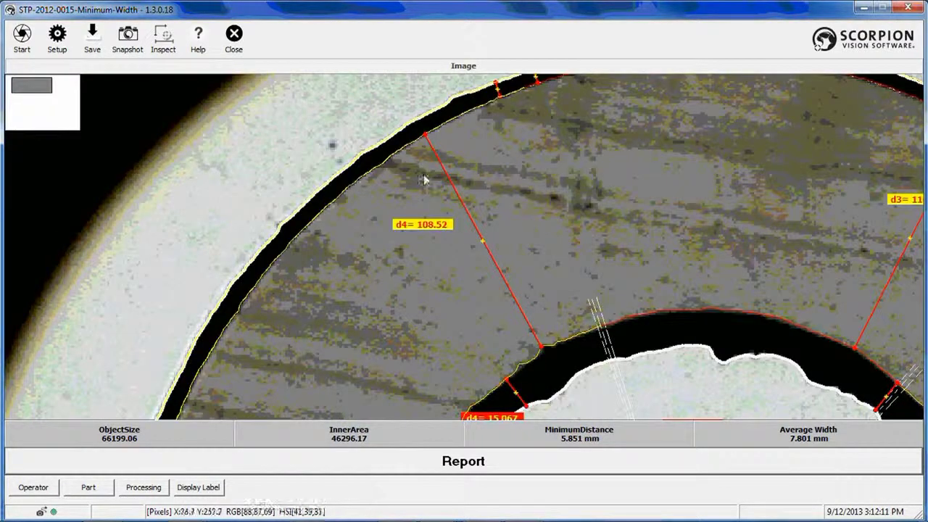
scroll(572, 259, down, 5)
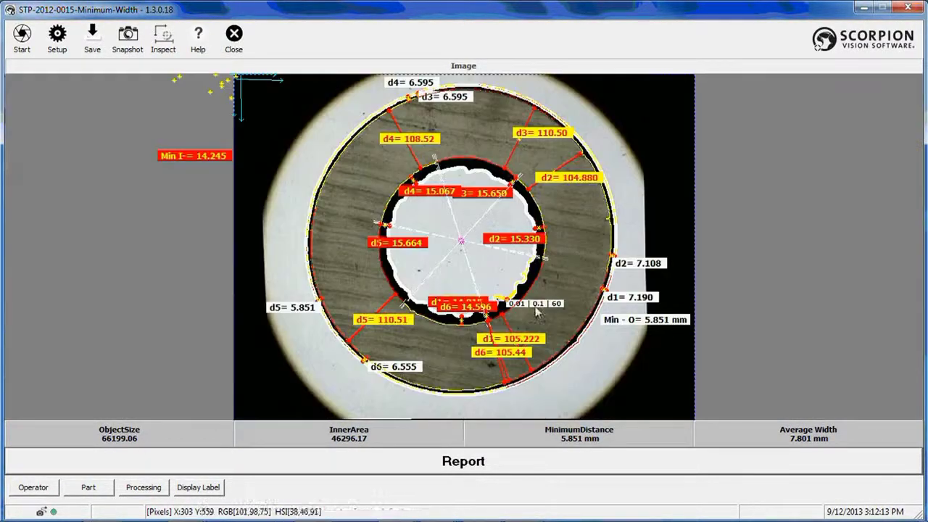
scroll(427, 197, up, 5)
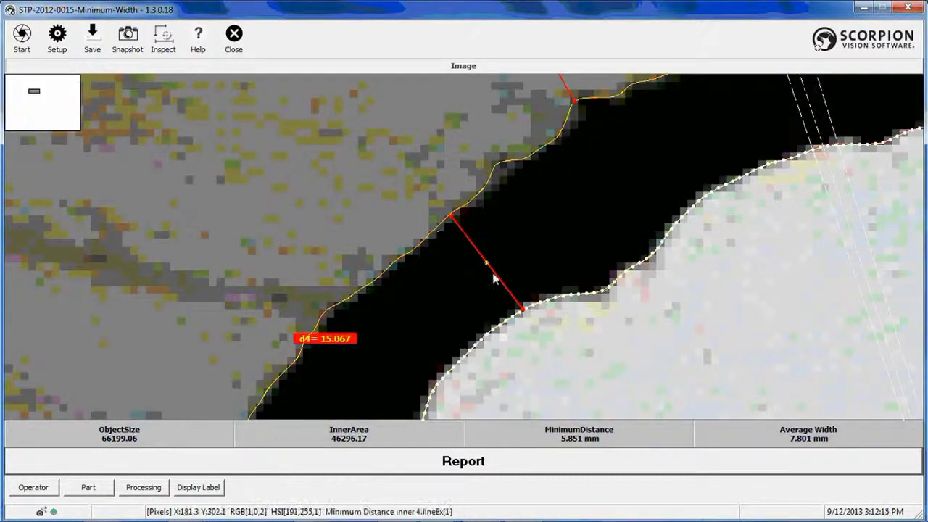
scroll(564, 240, down, 5)
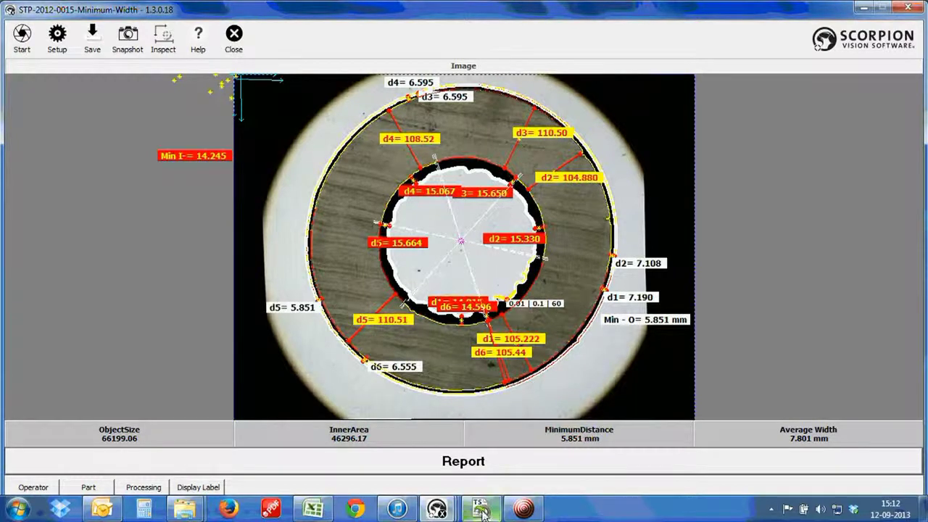
mouse_move(436, 507)
click(537, 466)
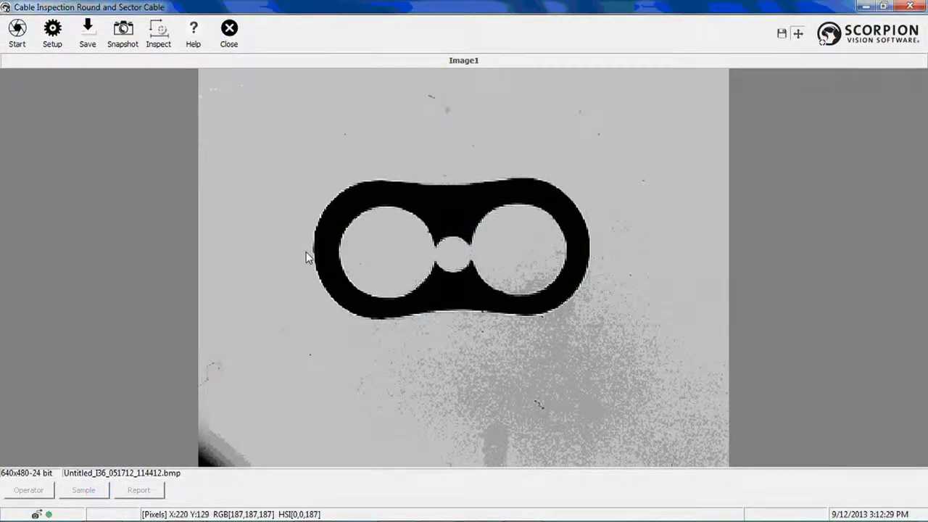
Inspect the two-hole cable, then capture a rotated image and measure it to minimum 0.19.
click(156, 42)
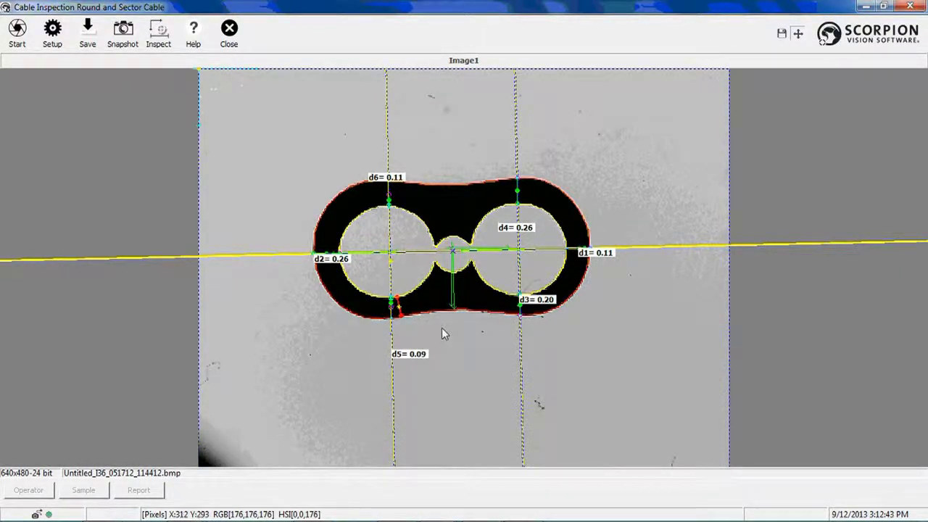
click(124, 45)
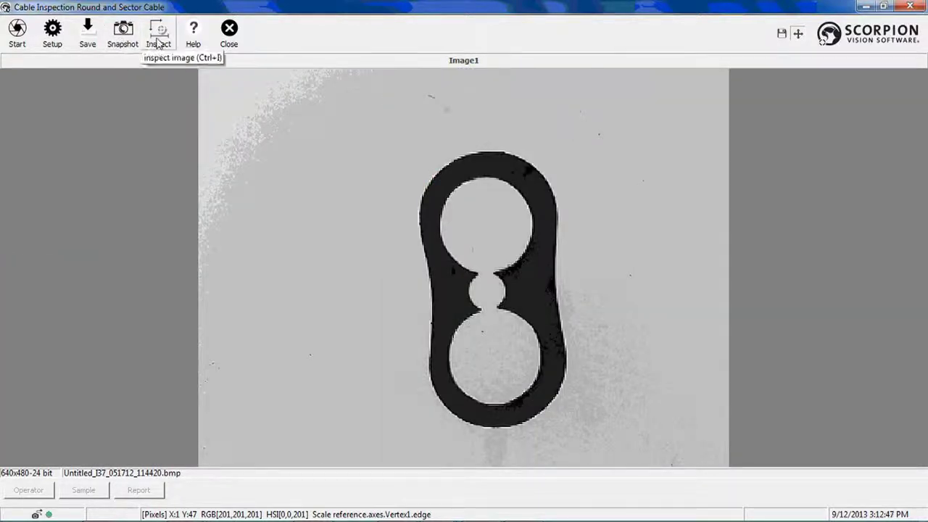
click(129, 39)
click(156, 42)
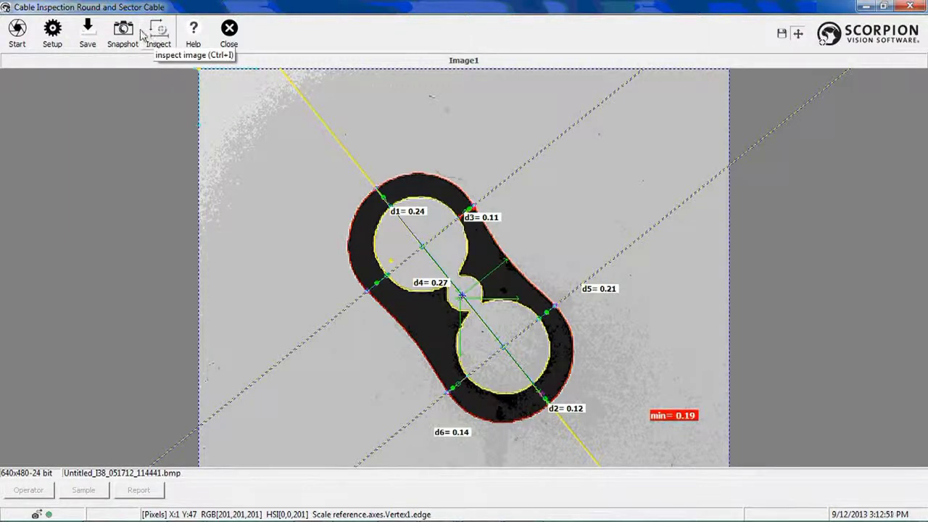
mouse_move(438, 513)
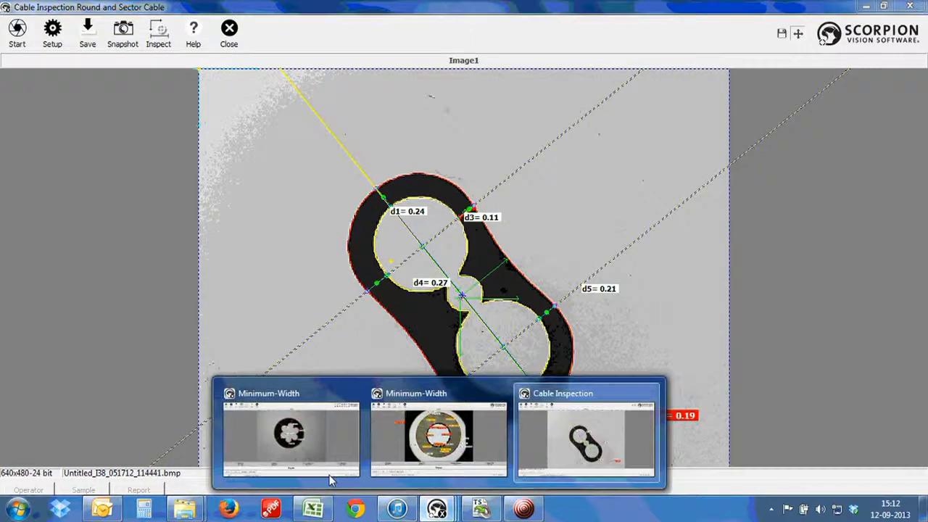
Switch to the Minimum-Width project and show its tool list with single-tool overlays.
click(311, 464)
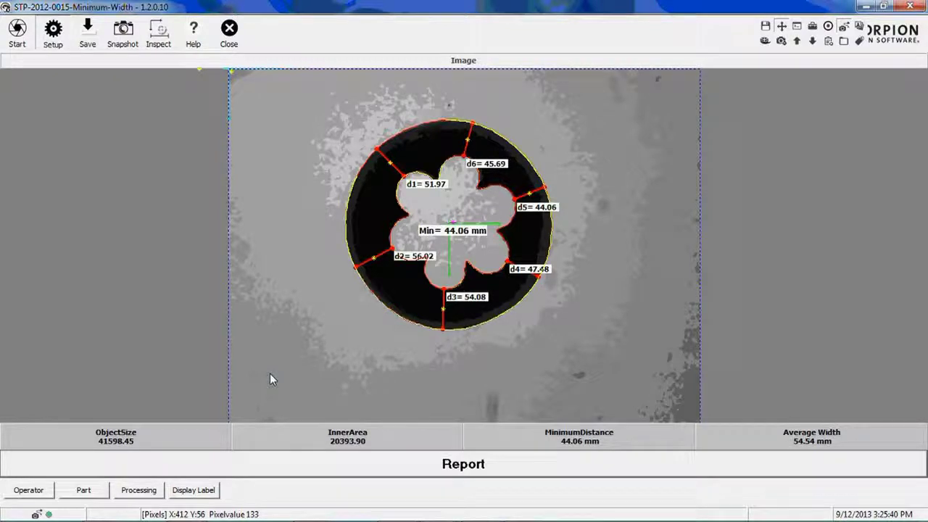
click(781, 28)
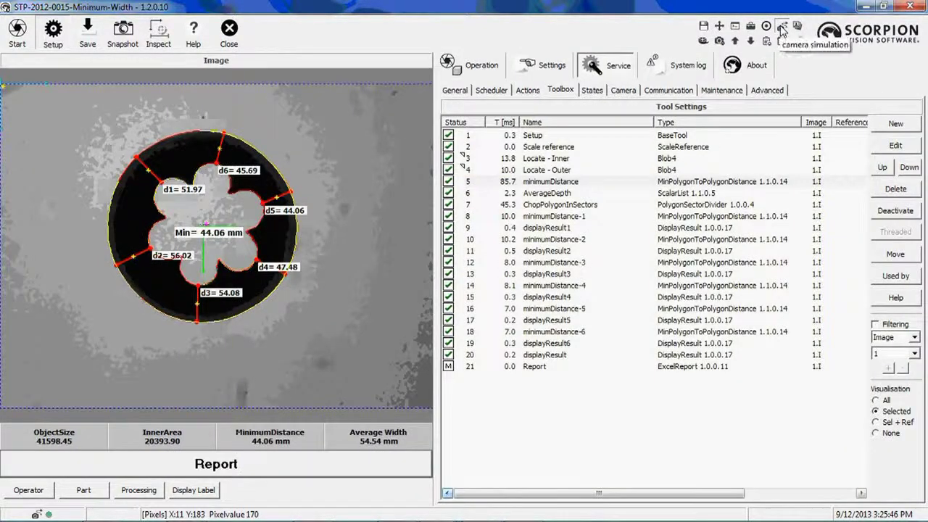
click(876, 400)
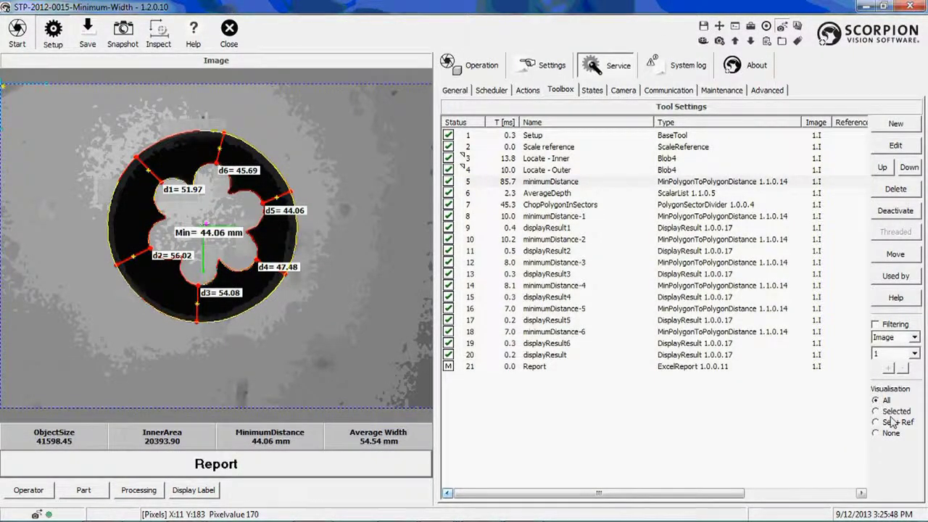
click(879, 411)
Examine the Locate - Inner and Locate - Outer contours and the minimum-distance result.
click(546, 160)
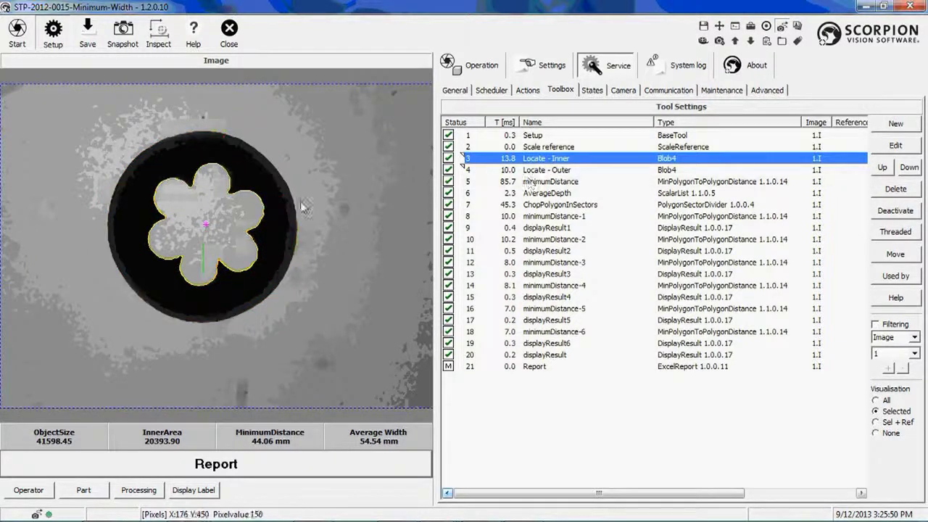
drag(212, 189, 234, 217)
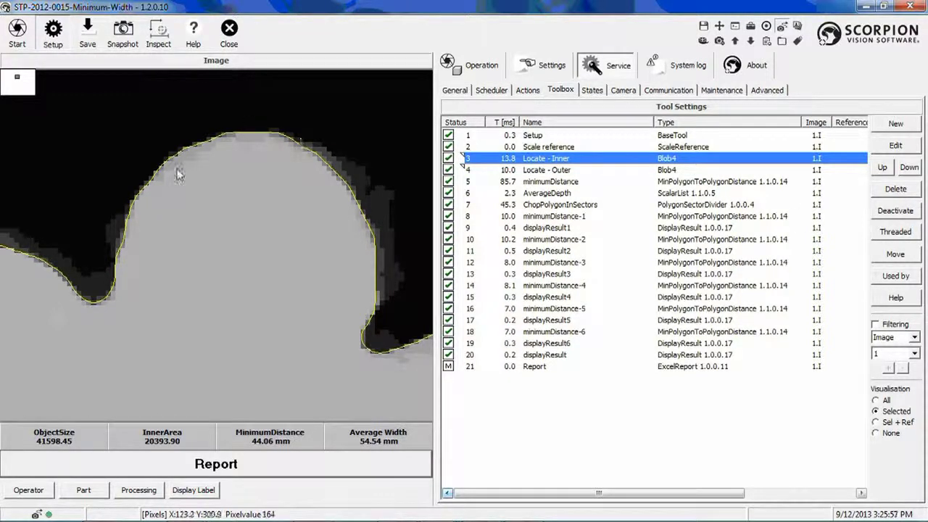
right_click(177, 292)
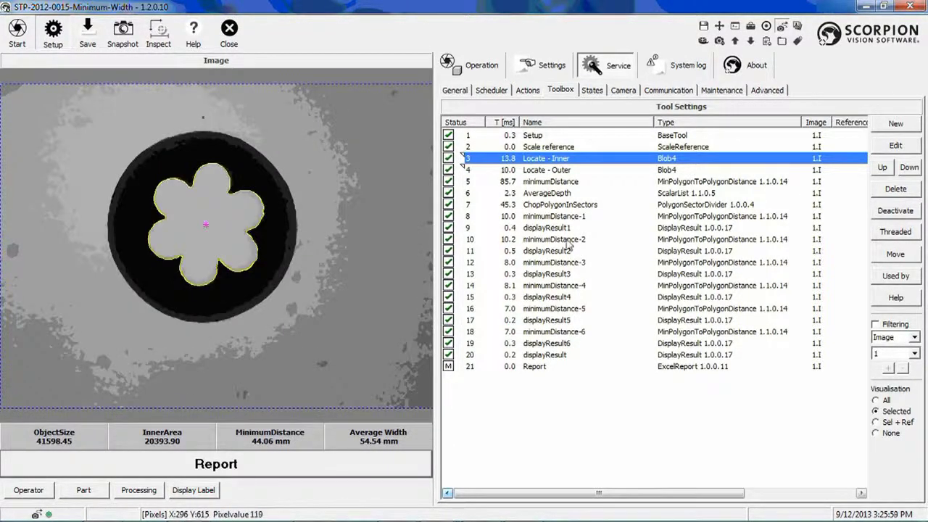
click(562, 172)
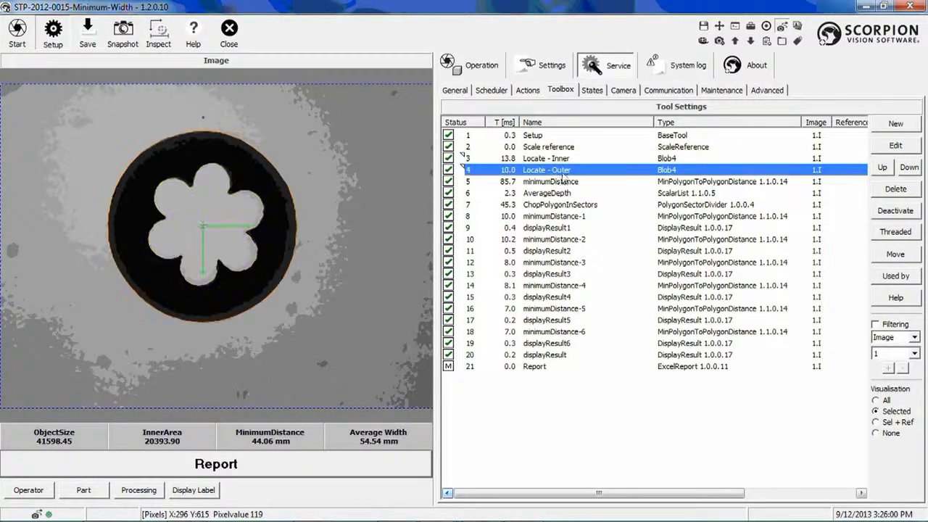
click(303, 230)
right_click(265, 224)
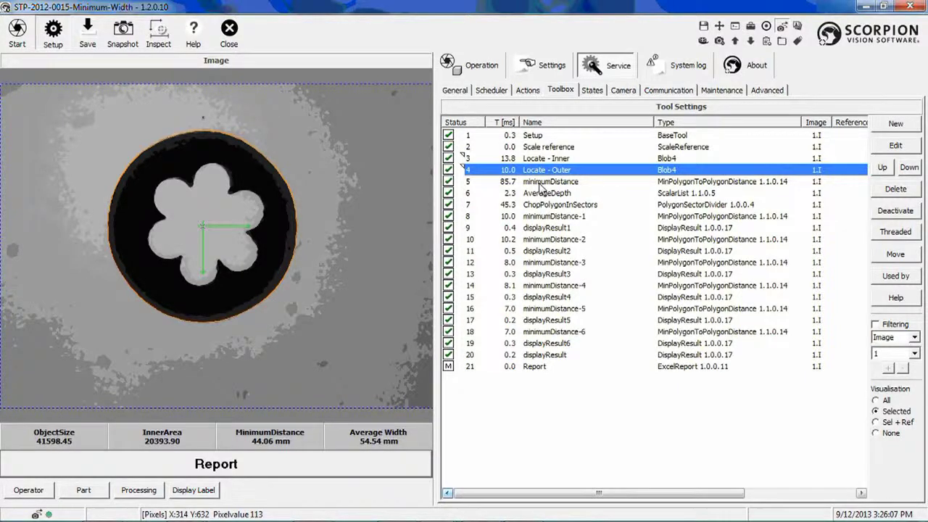
click(541, 184)
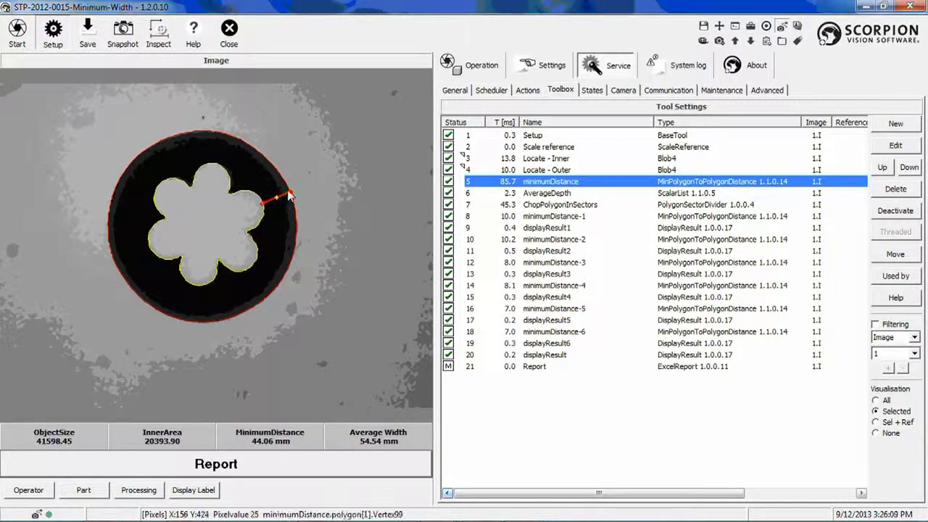
click(558, 219)
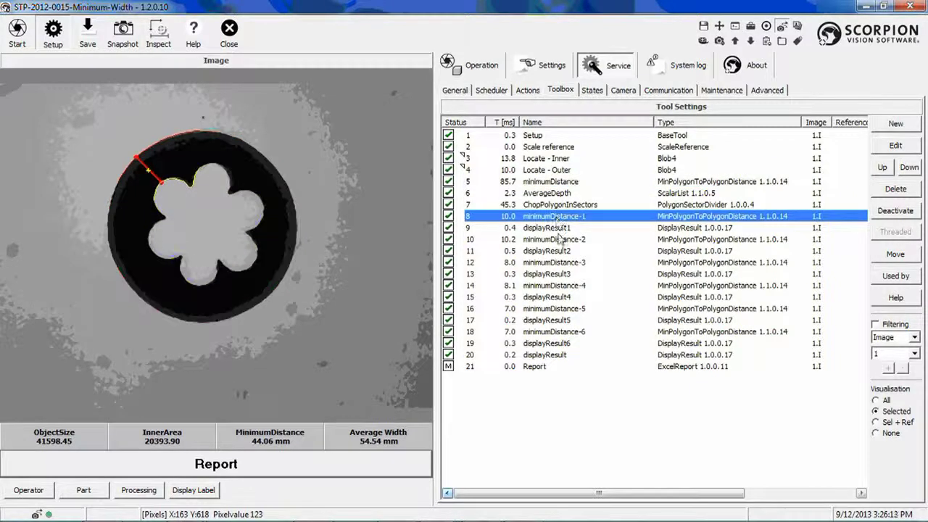
click(559, 240)
click(567, 263)
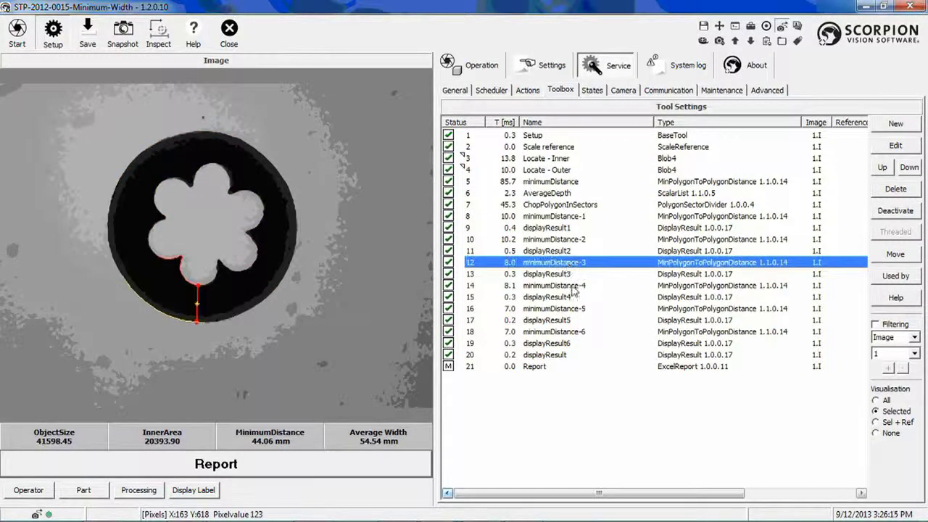
click(569, 287)
click(577, 311)
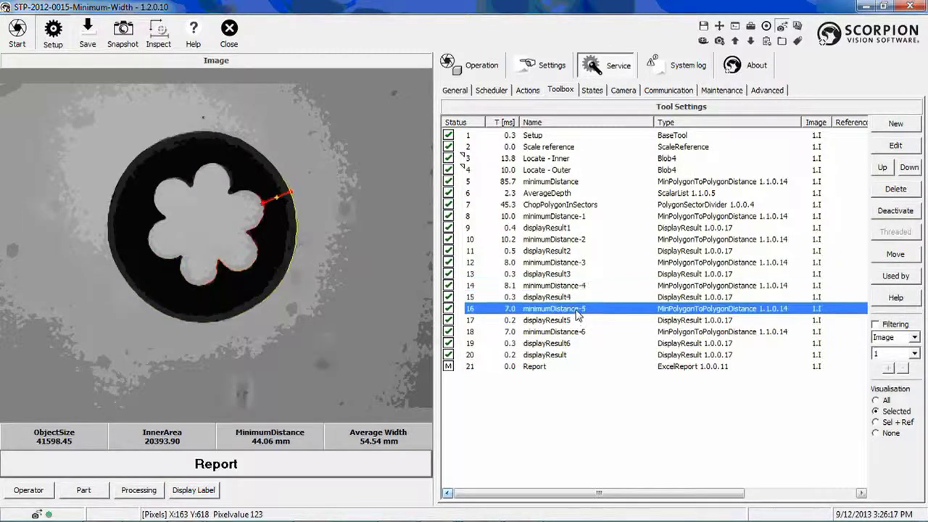
click(553, 230)
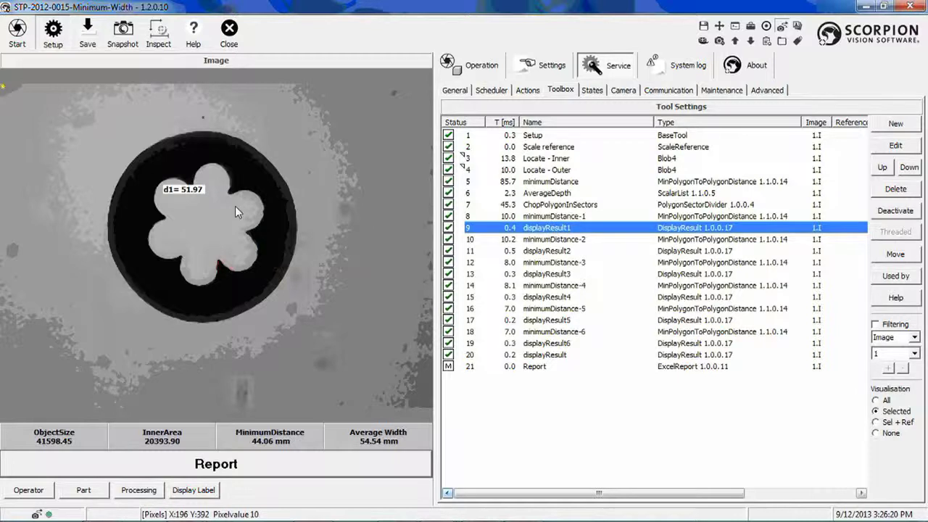
click(560, 251)
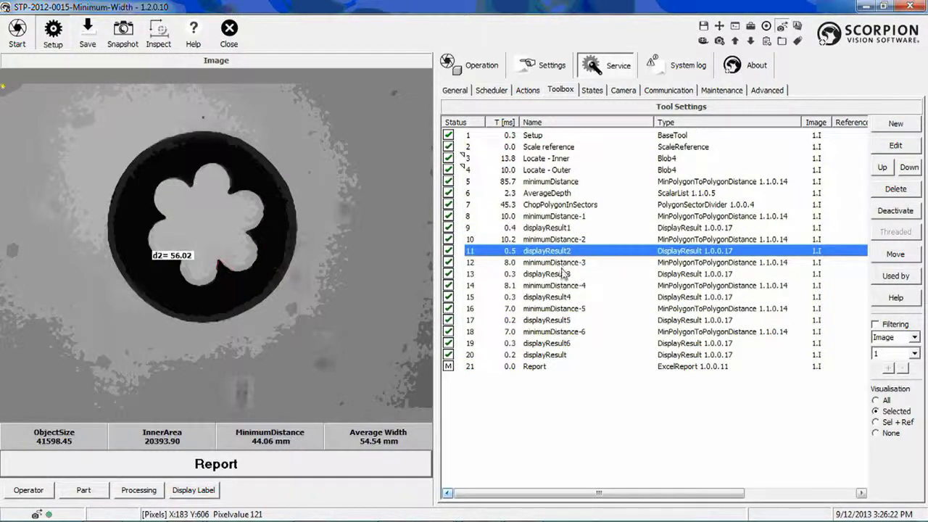
click(563, 275)
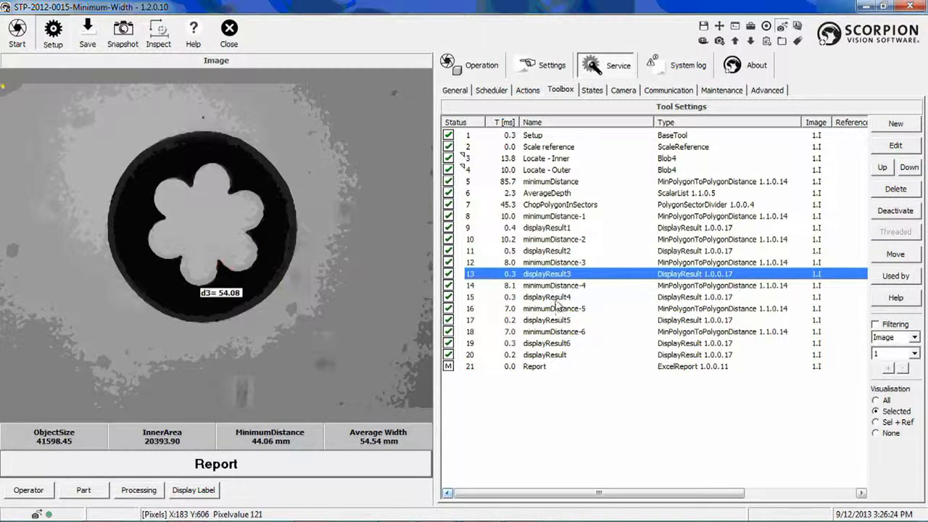
click(563, 355)
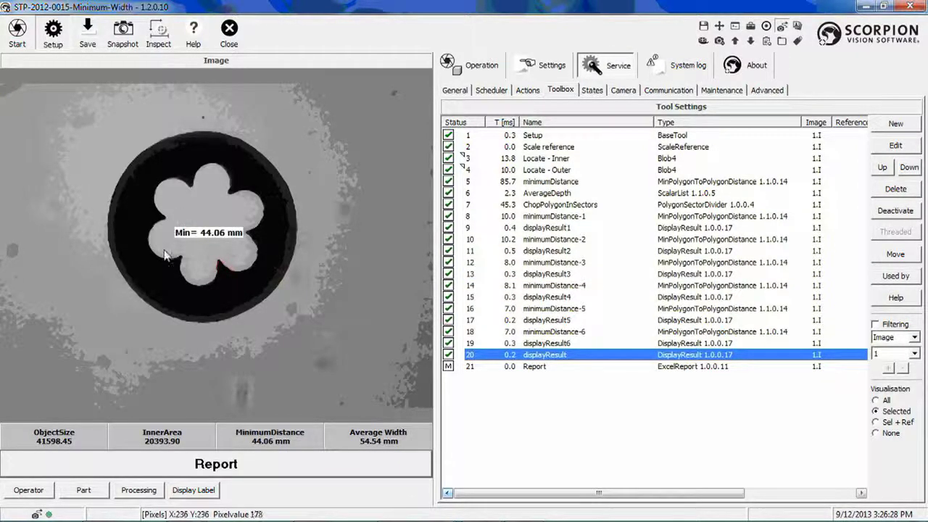
click(885, 401)
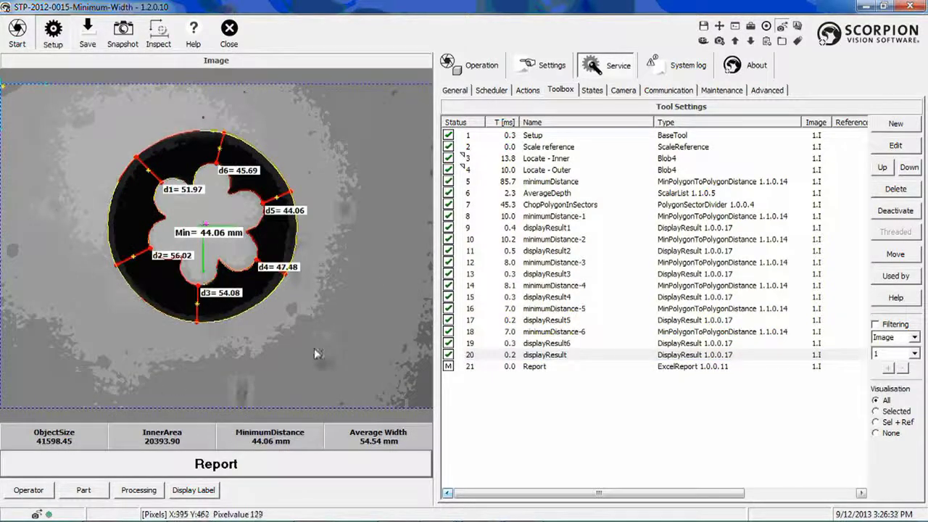
click(888, 411)
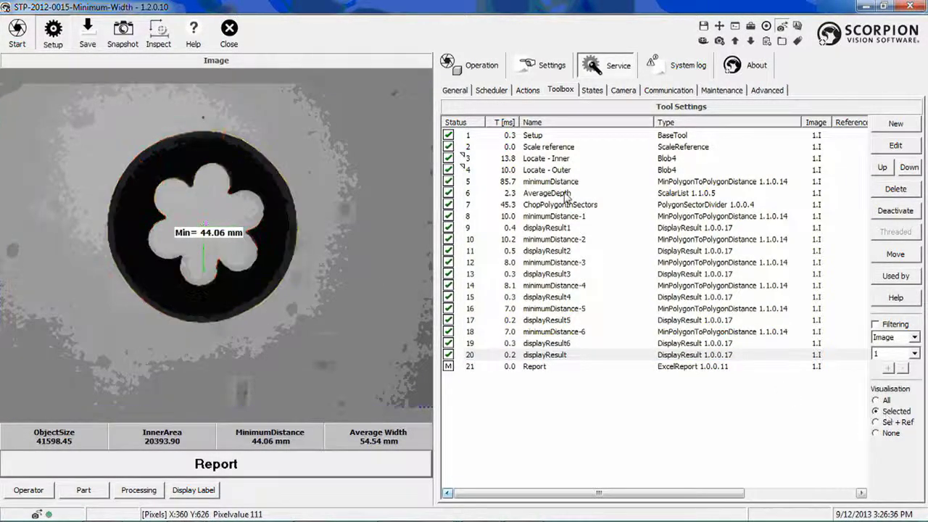
Enable 'Show all minimum distances' for both polygons in minimumDistance to view all-points thickness.
double_click(563, 182)
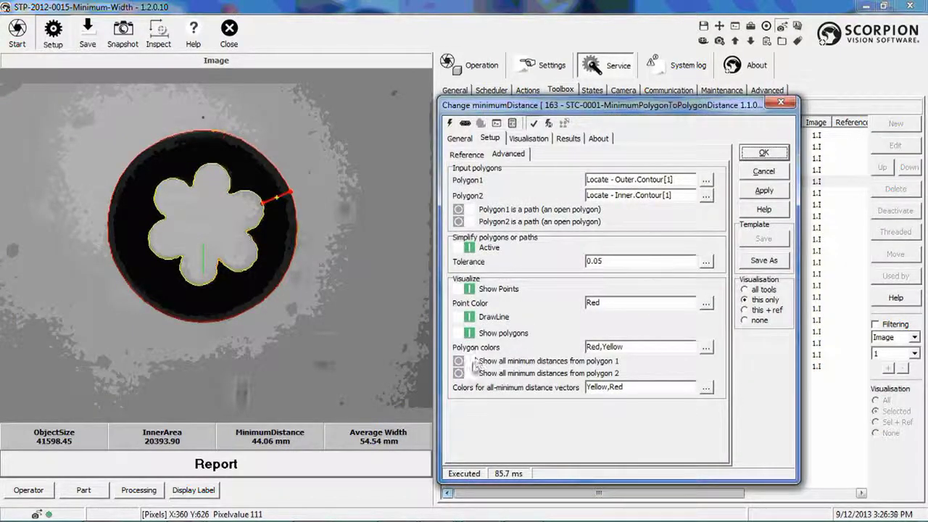
click(458, 360)
click(459, 373)
click(754, 192)
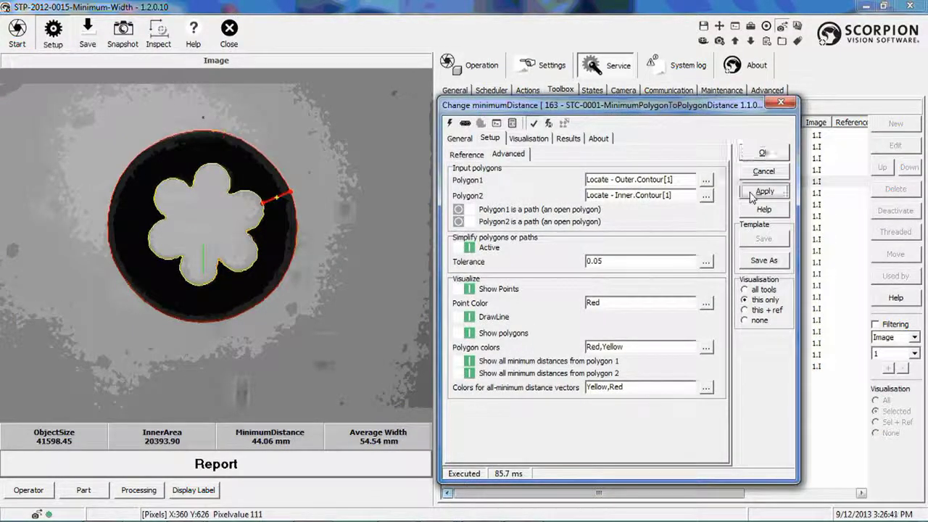
click(763, 154)
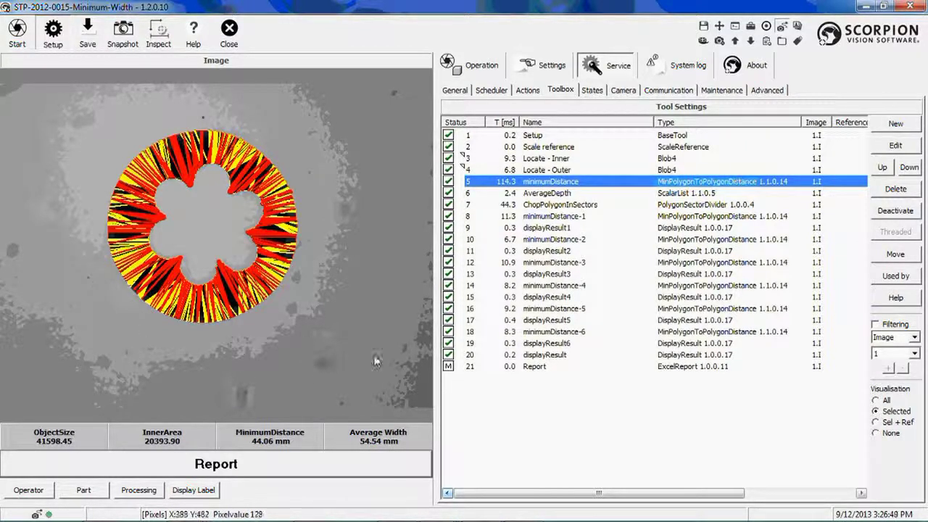
Turn the all-distances display off again and show all tool overlays, leaving the single 44.06 mm line.
double_click(584, 182)
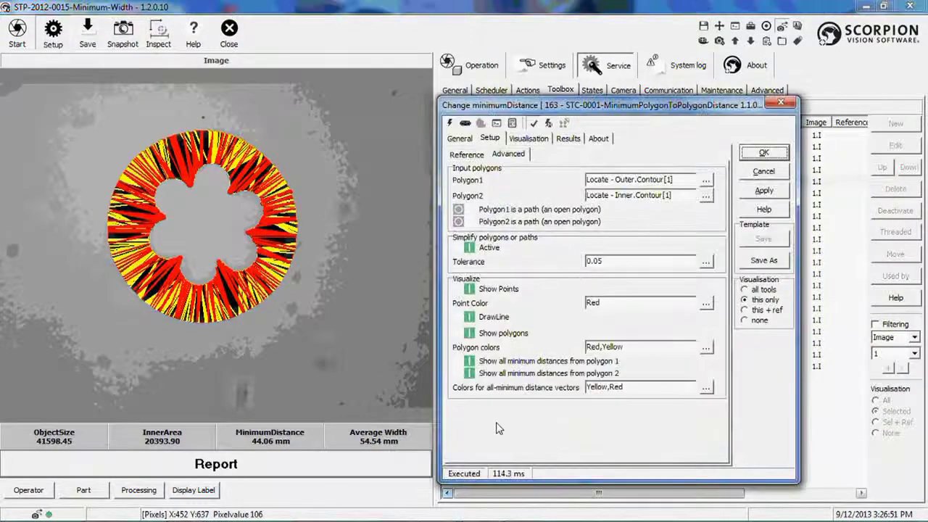
click(469, 373)
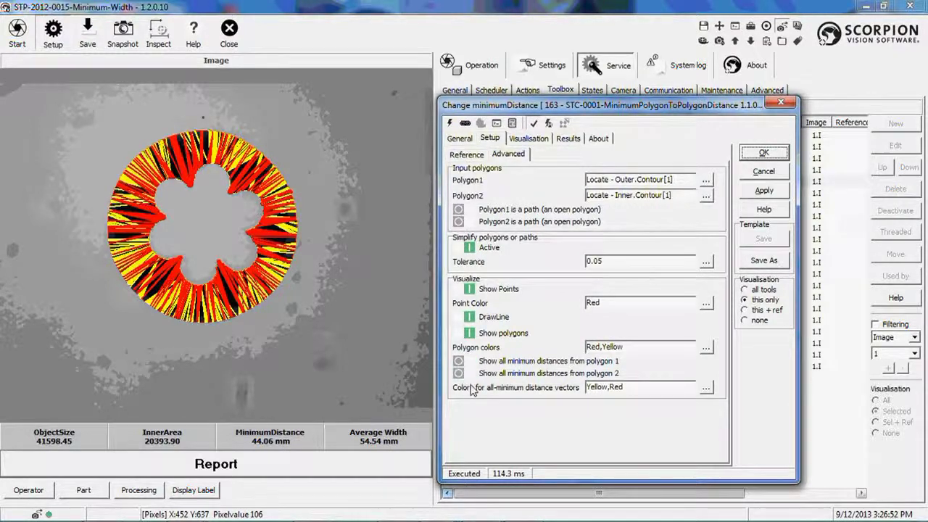
click(764, 191)
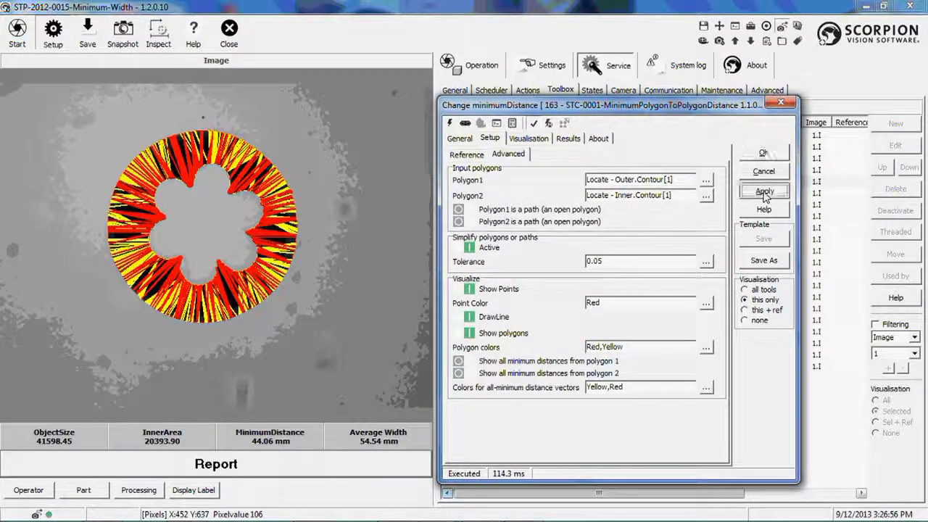
click(763, 155)
click(876, 400)
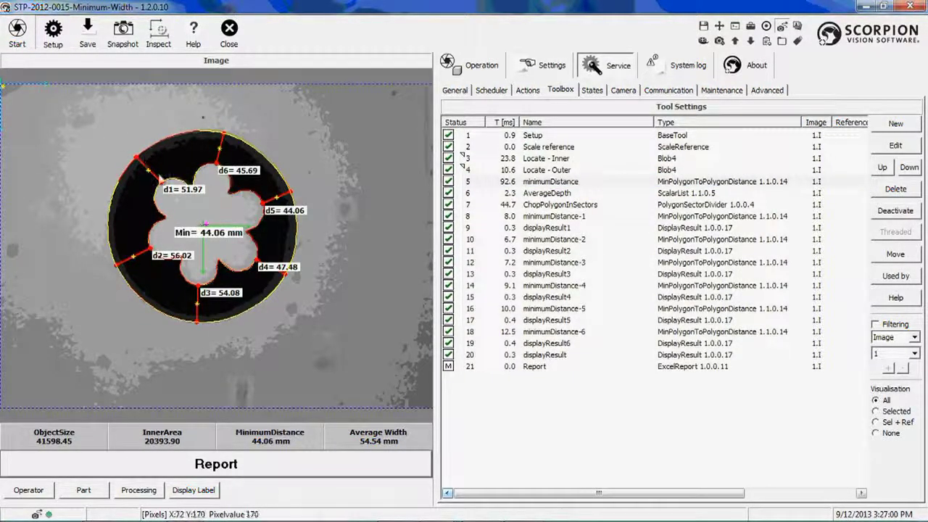
scroll(195, 209, up, 5)
scroll(145, 292, down, 5)
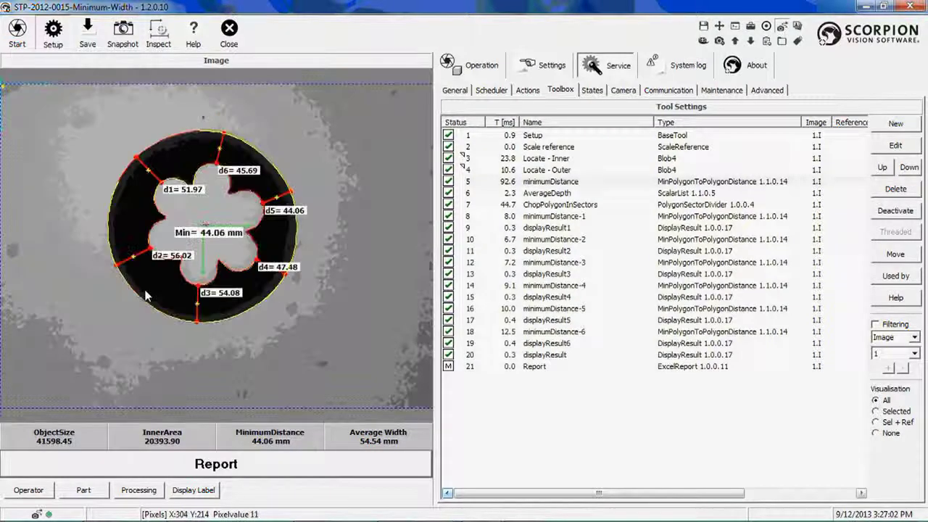